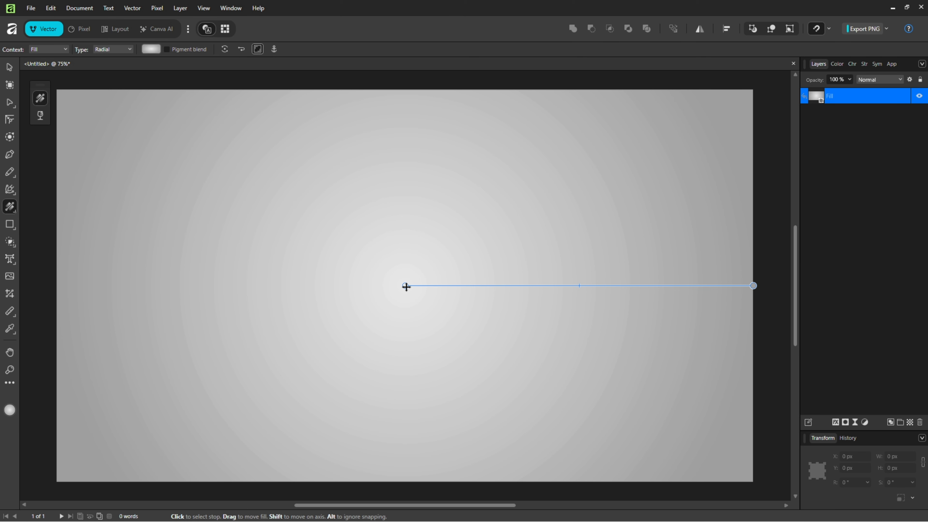
# - Recolour the centre stop of the background's radial gradient to dark blue 002D68
pyautogui.click(405, 285)
pyautogui.click(837, 64)
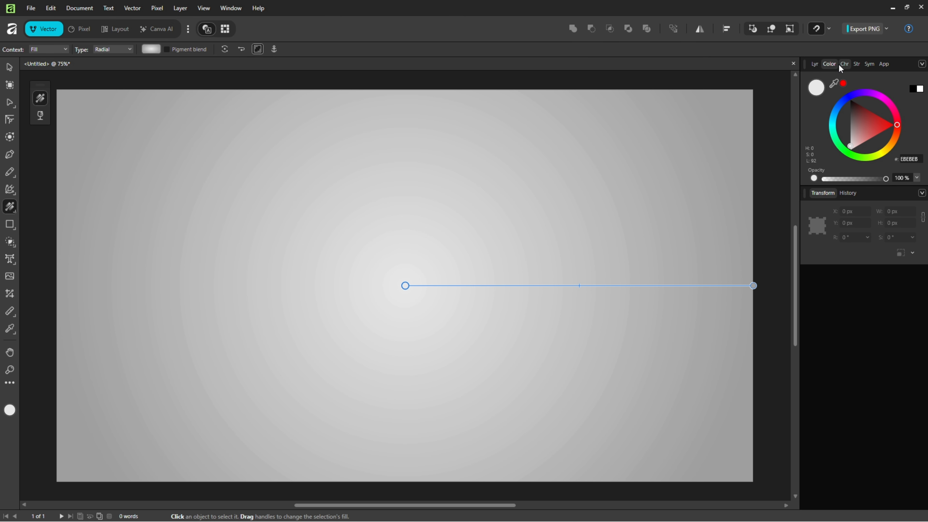
pyautogui.click(839, 109)
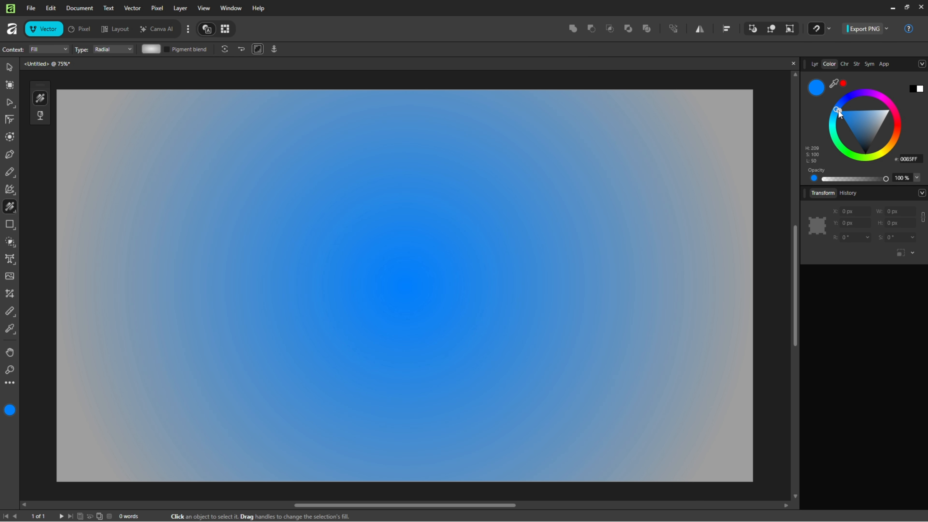
pyautogui.click(853, 135)
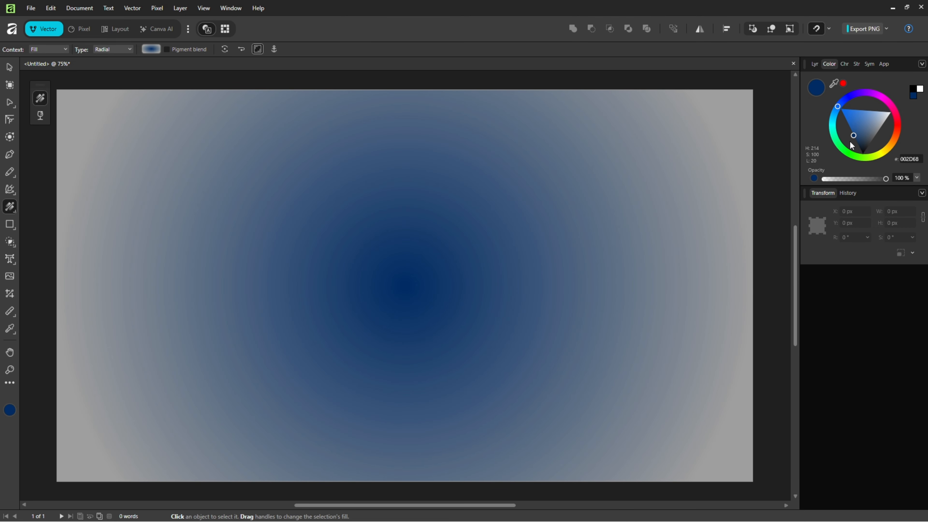
# - Recolour the outer stop of the radial gradient to near-black blue 000813 and return to the layer list
pyautogui.click(753, 286)
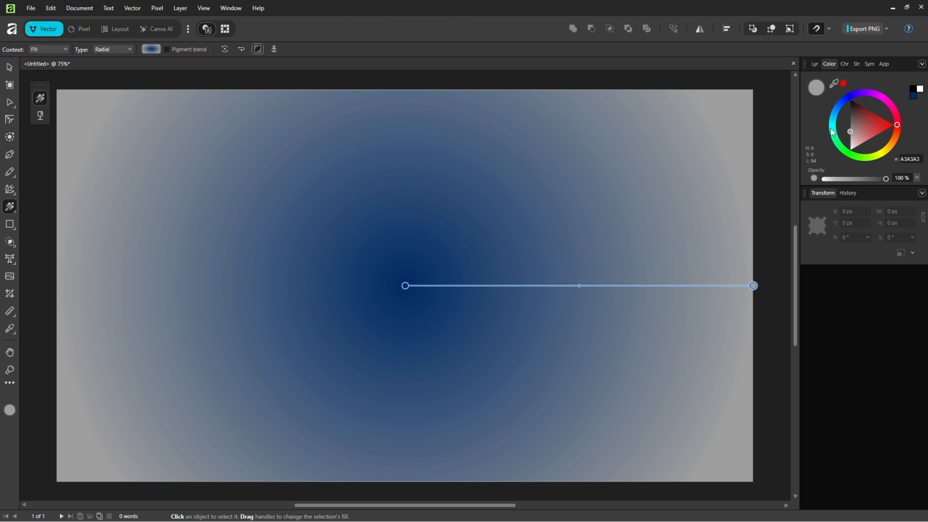
pyautogui.click(839, 103)
pyautogui.moveTo(838, 103); pyautogui.dragTo(837, 104)
pyautogui.moveTo(857, 143); pyautogui.dragTo(857, 156)
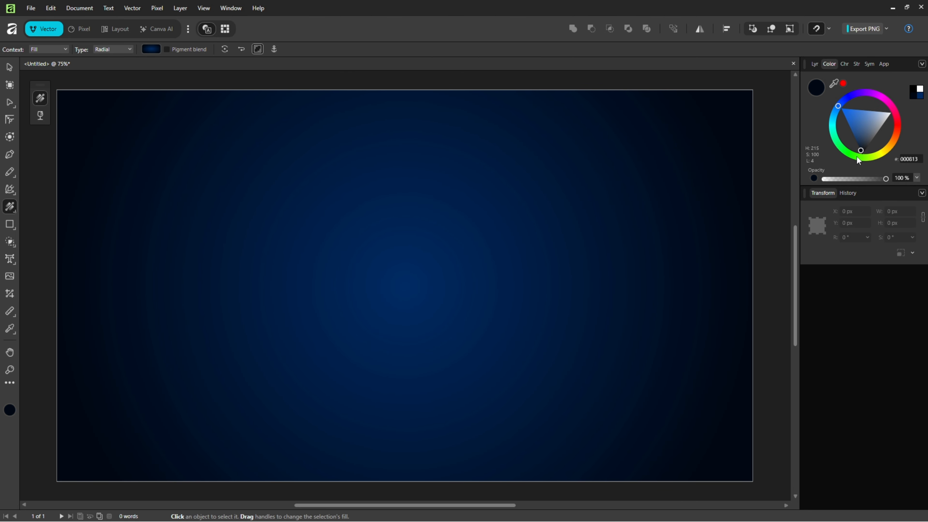
pyautogui.click(812, 66)
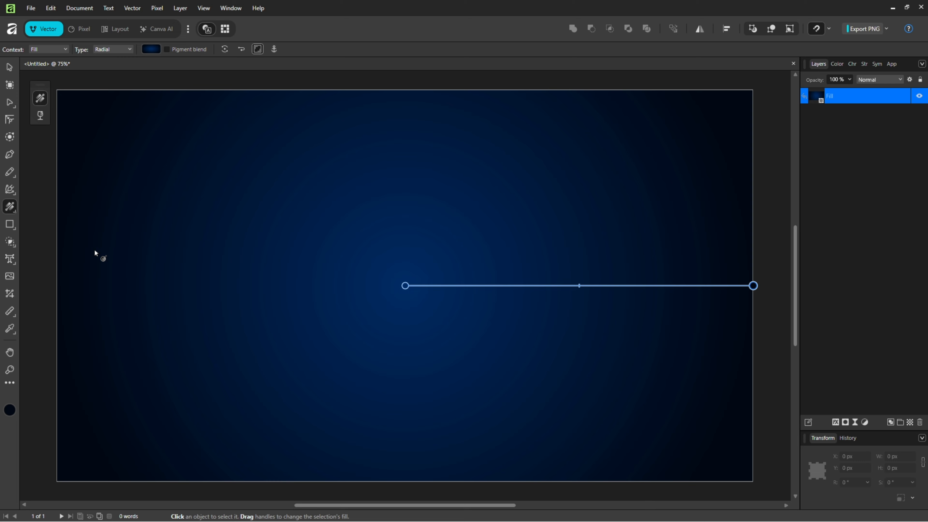
# - Add large artistic text reading "PRICE" across the upper middle of the canvas, about 991 px wide
pyautogui.click(10, 260)
pyautogui.rightClick(10, 260)
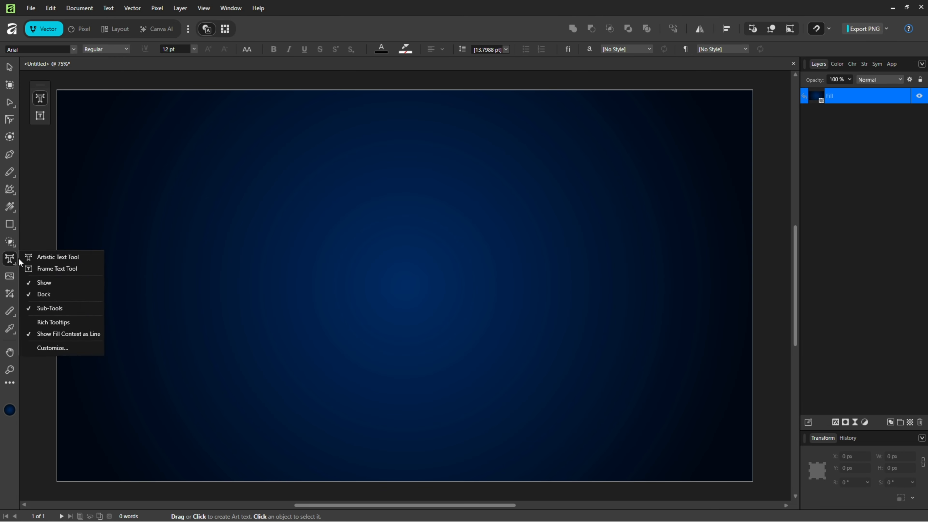
pyautogui.click(61, 258)
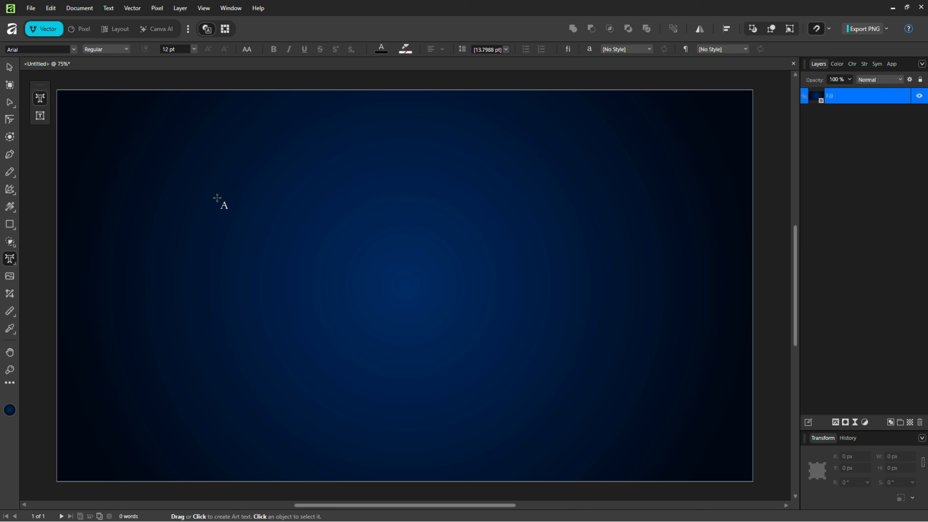
pyautogui.moveTo(218, 199); pyautogui.dragTo(263, 292)
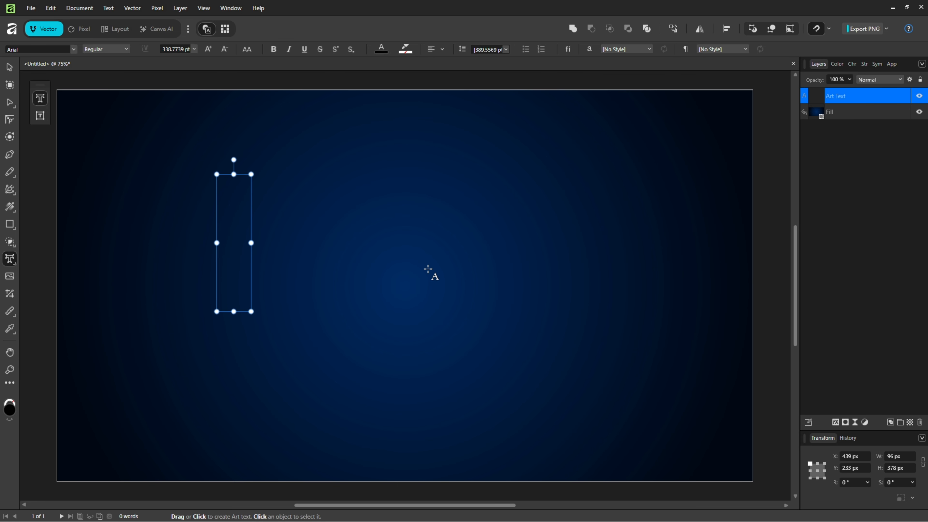
pyautogui.write('PRICE')
pyautogui.press('Escape')
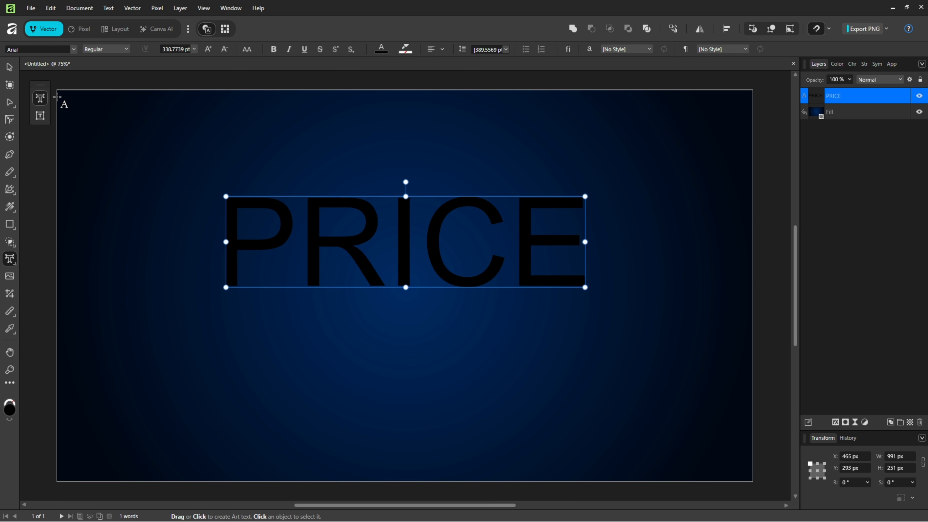
# - Set the PRICE text in Poppins Black and give it a hot pink fill
pyautogui.click(10, 68)
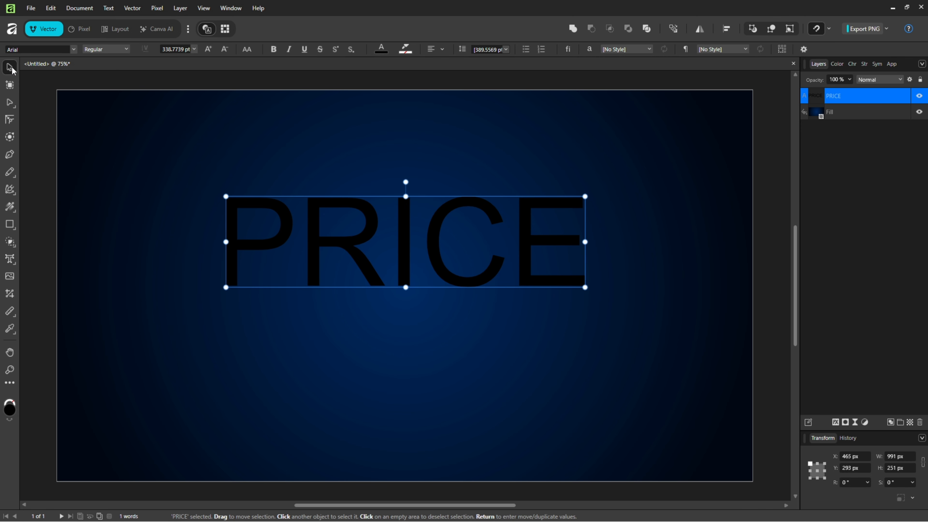
pyautogui.click(74, 51)
pyautogui.write('pop')
pyautogui.press('Return')
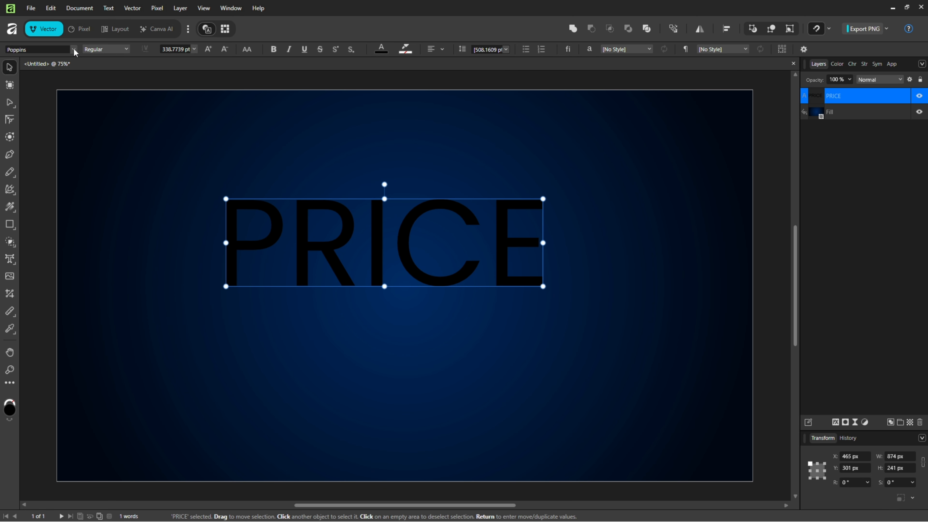
pyautogui.click(114, 51)
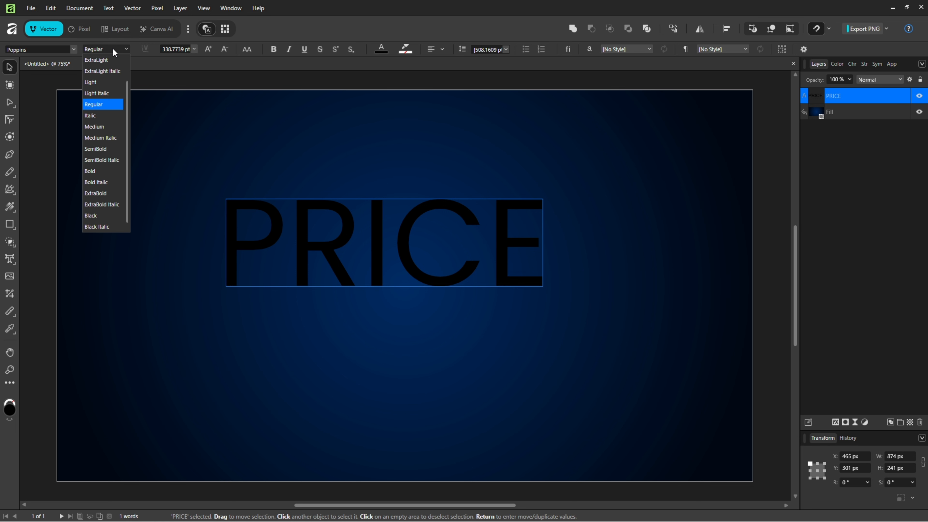
pyautogui.click(92, 215)
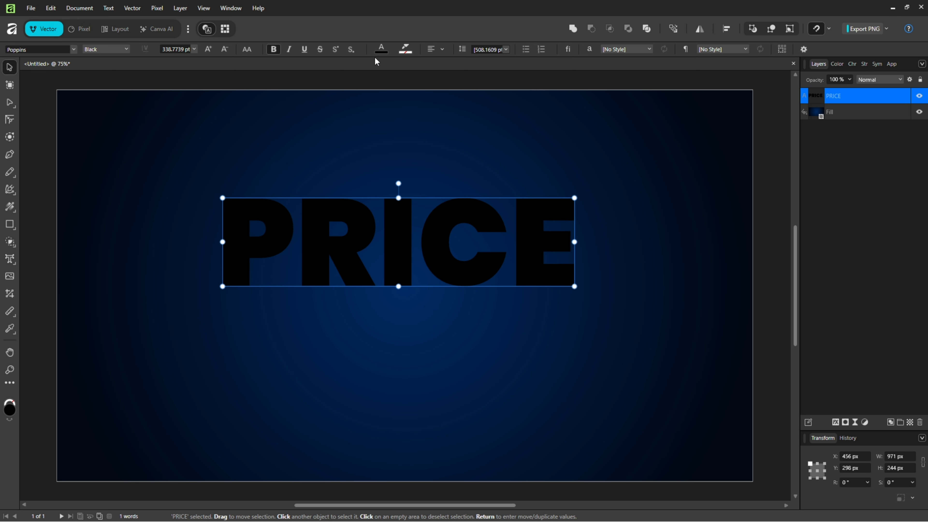
pyautogui.click(381, 50)
pyautogui.click(409, 106)
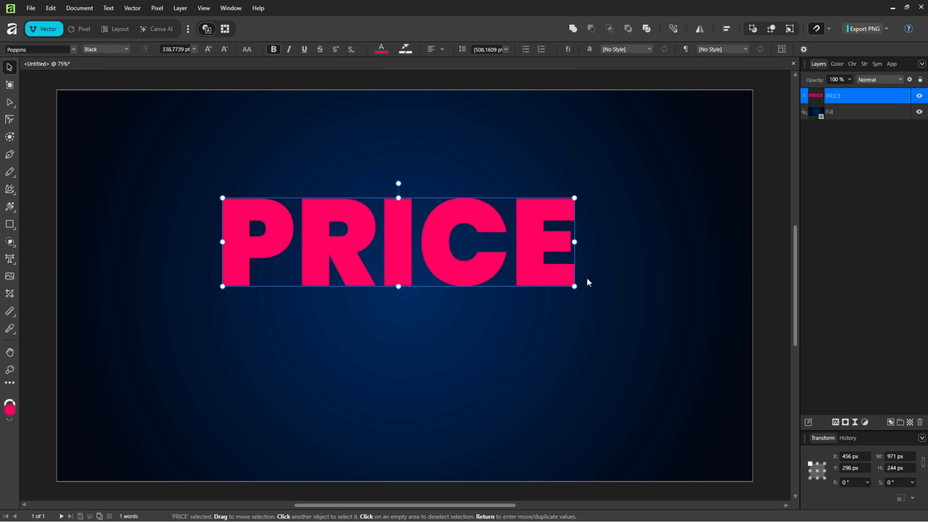
# - Enlarge the PRICE text to about 1352 px wide centred on the canvas, and shear it vertically to about -7.2° so it rises rightward
pyautogui.moveTo(579, 288); pyautogui.dragTo(640, 322)
pyautogui.moveTo(583, 239); pyautogui.dragTo(589, 285)
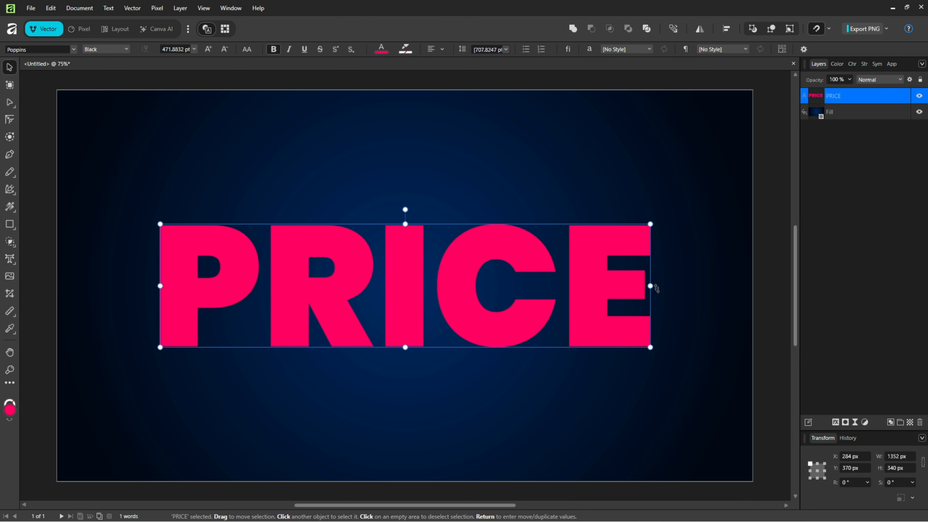
pyautogui.moveTo(657, 286); pyautogui.dragTo(589, 259)
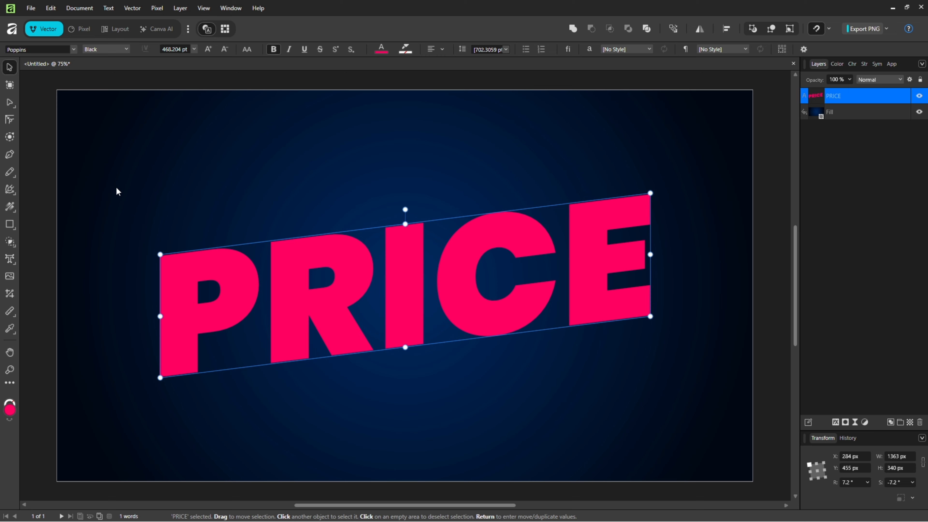
# - Switch to the Knife tool with the PRICE text selected
pyautogui.rightClick(9, 178)
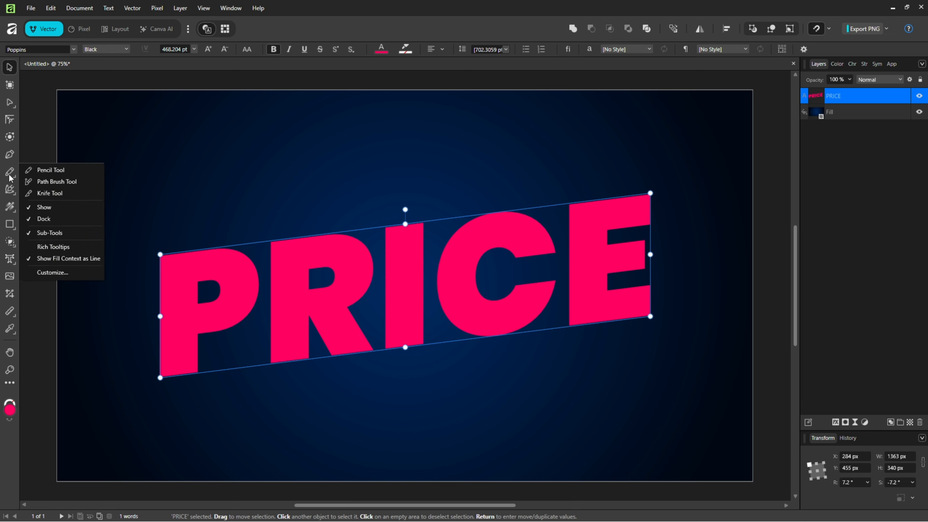
pyautogui.click(52, 194)
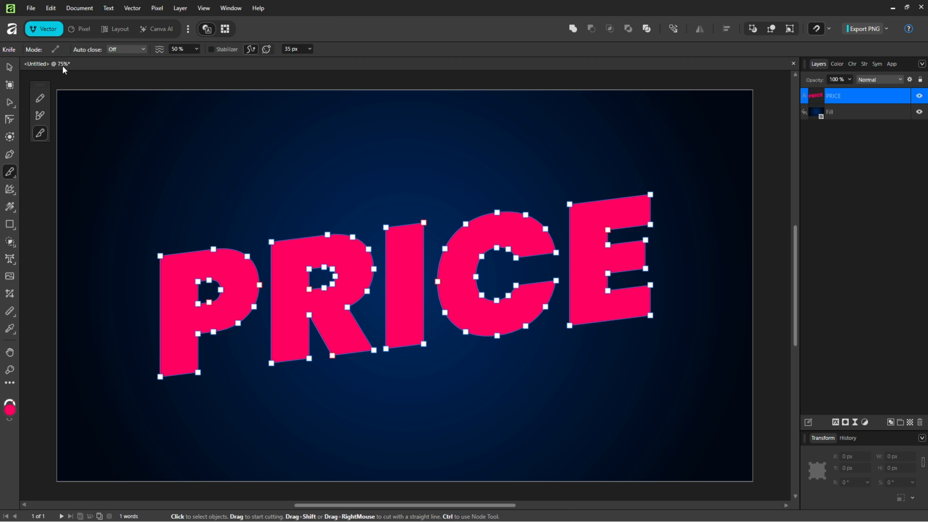
# - Try freehand knife cuts across the PRICE text and undo them
pyautogui.moveTo(131, 310)
pyautogui.mouseDown()
pyautogui.moveTo(143, 292)
pyautogui.moveTo(201, 268)
pyautogui.mouseUp()
pyautogui.moveTo(422, 295)
pyautogui.mouseDown()
pyautogui.moveTo(528, 259)
pyautogui.moveTo(646, 264)
pyautogui.moveTo(688, 239)
pyautogui.mouseUp()
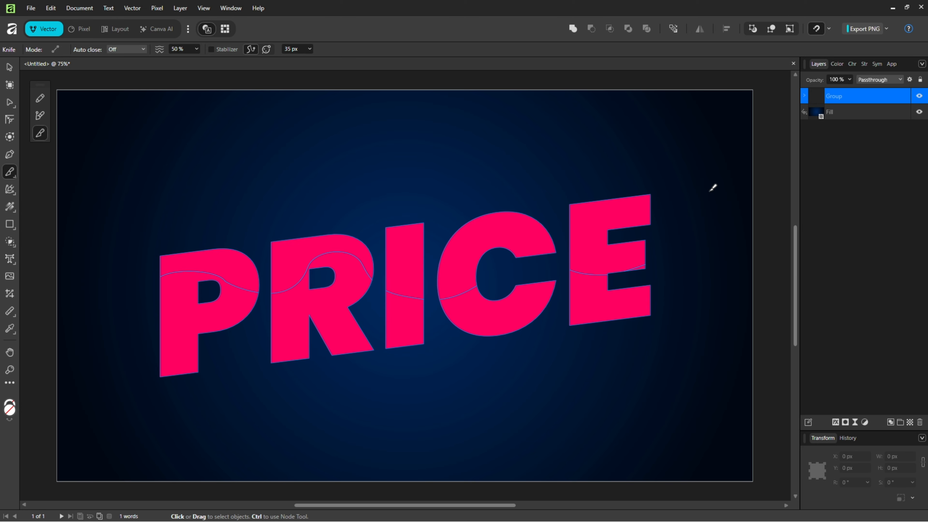
pyautogui.hotkey('ctrl', 'z')
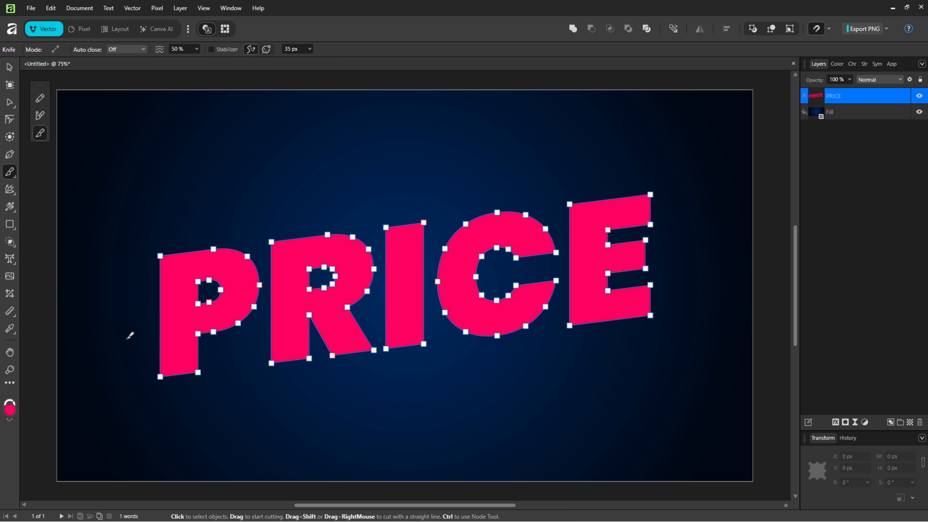
pyautogui.moveTo(119, 286)
pyautogui.mouseDown()
pyautogui.moveTo(712, 286)
pyautogui.moveTo(693, 126)
pyautogui.moveTo(716, 223)
pyautogui.moveTo(709, 453)
pyautogui.moveTo(714, 417)
pyautogui.mouseUp()
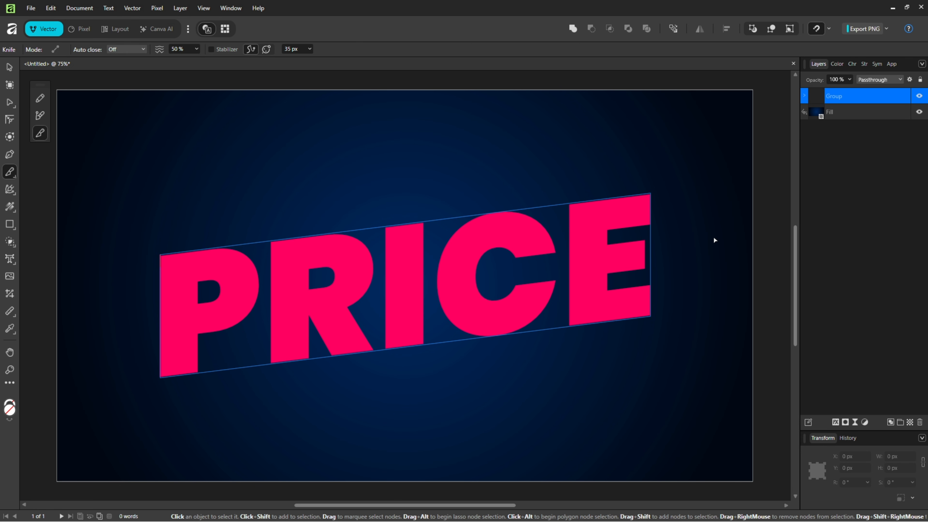
# - Cut all PRICE letters through the middle with one straight, rising knife line, and ungroup the resulting pieces
pyautogui.click(60, 53)
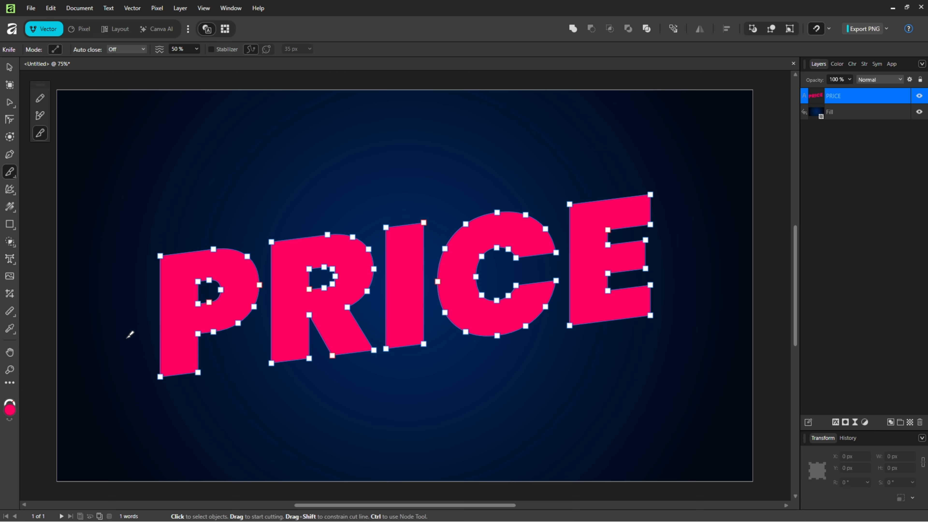
pyautogui.moveTo(104, 340); pyautogui.dragTo(736, 240)
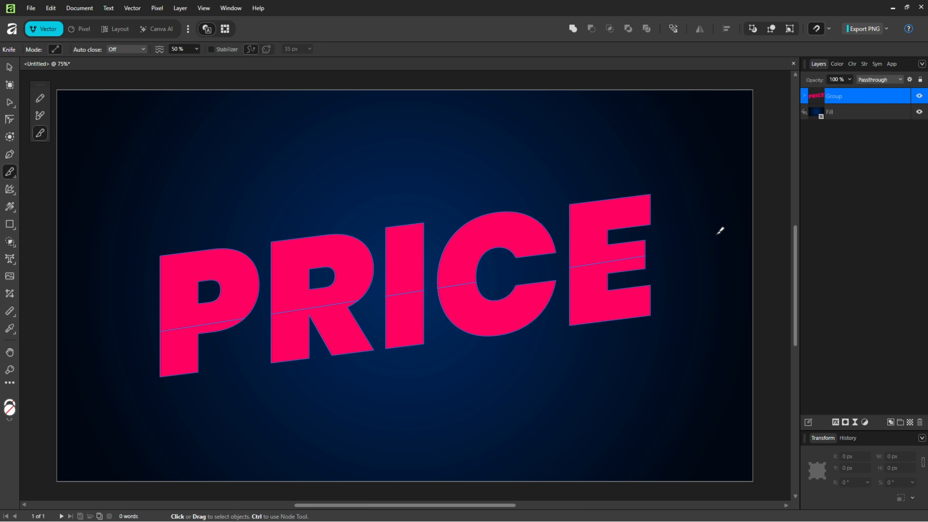
pyautogui.rightClick(850, 96)
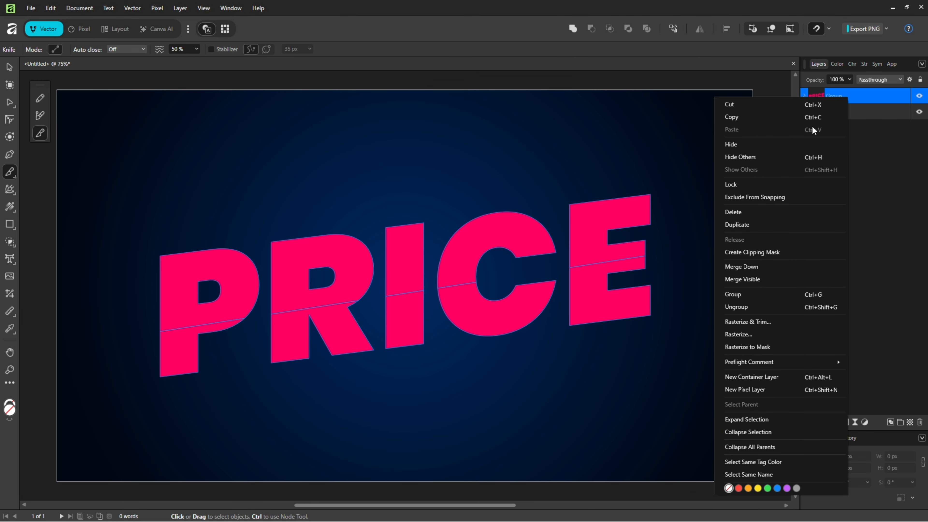
pyautogui.click(736, 307)
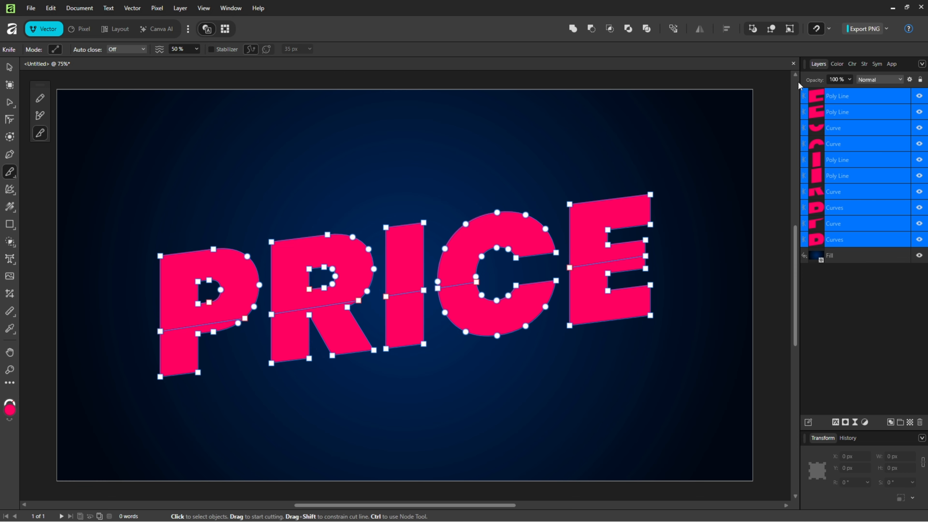
# - Try merging the upper letter pieces and the lower letter pieces into two shapes with the Shape Builder tool, and undo both merges
pyautogui.rightClick(12, 248)
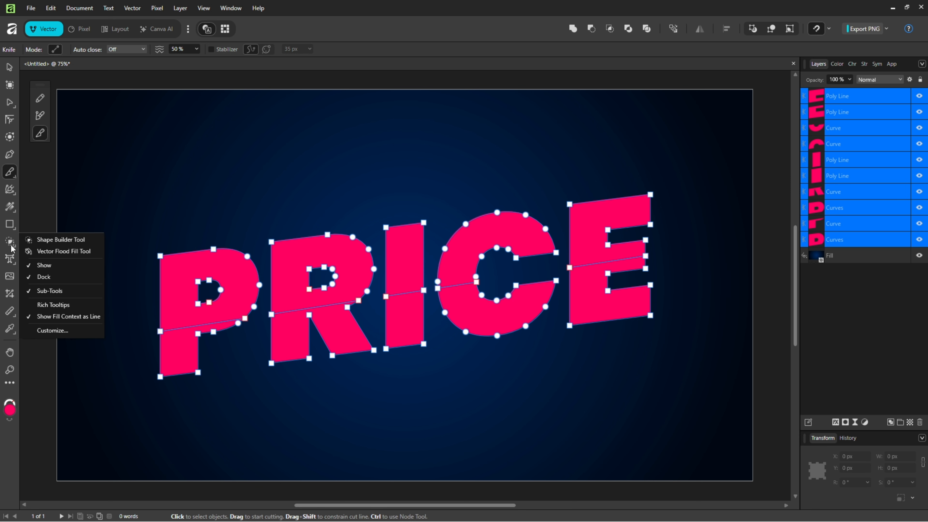
pyautogui.click(60, 239)
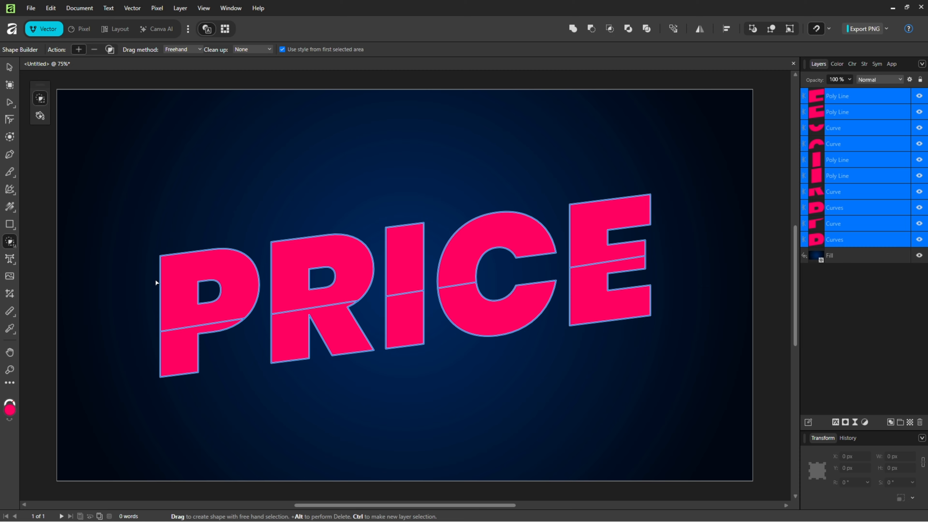
pyautogui.moveTo(174, 274); pyautogui.dragTo(316, 260)
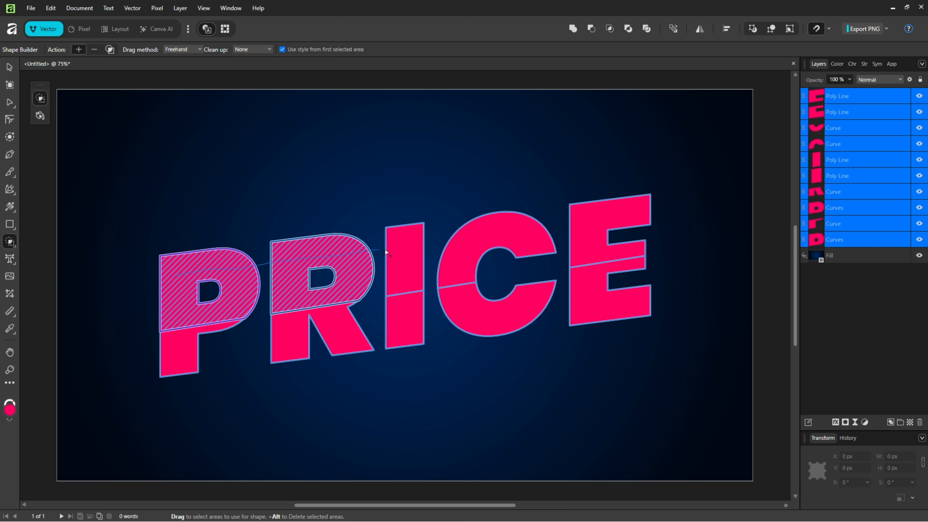
pyautogui.moveTo(386, 252); pyautogui.dragTo(466, 244)
pyautogui.moveTo(525, 231); pyautogui.dragTo(635, 217)
pyautogui.moveTo(181, 350)
pyautogui.mouseDown()
pyautogui.moveTo(434, 313)
pyautogui.moveTo(599, 307)
pyautogui.mouseUp()
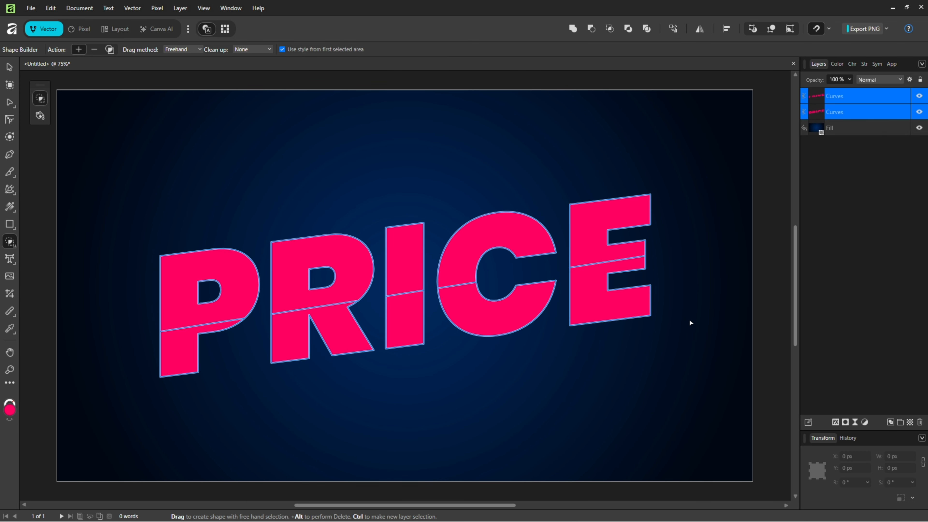
pyautogui.hotkey('ctrl', 'z')
pyautogui.hotkey('ctrl', 'z')
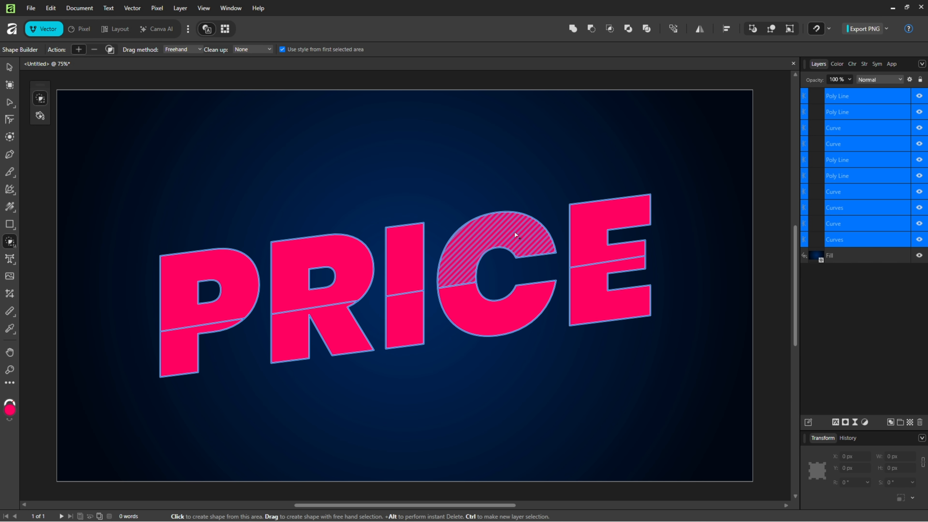
# - Select the upper pieces of all five letters and combine them into one shape with the Add operation
pyautogui.click(16, 66)
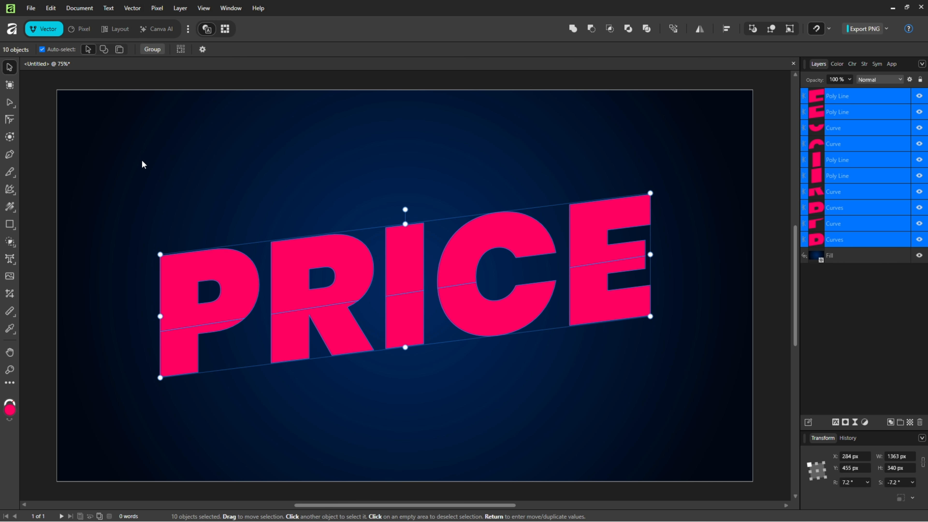
pyautogui.click(184, 266)
pyautogui.keyDown('shift'); pyautogui.click(270, 256); pyautogui.keyUp('shift')
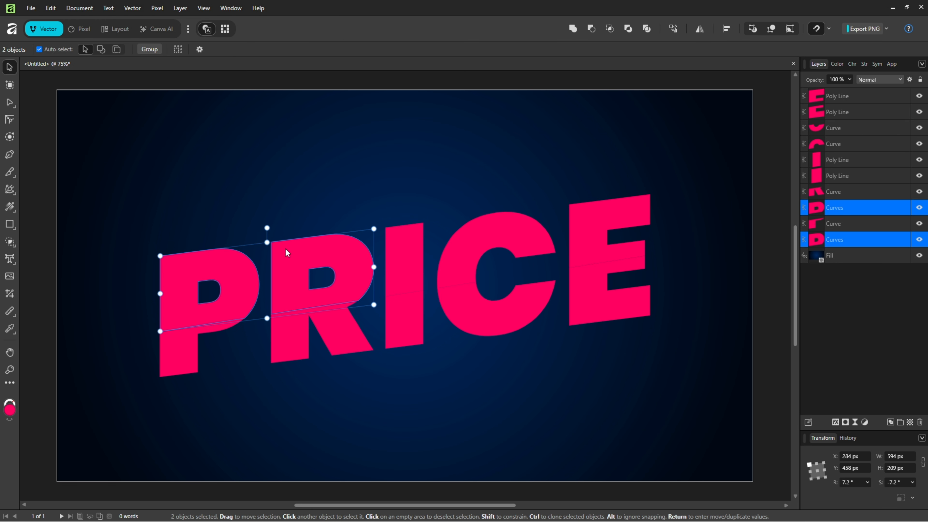
pyautogui.keyDown('shift'); pyautogui.click(398, 240); pyautogui.keyUp('shift')
pyautogui.keyDown('shift'); pyautogui.click(474, 240); pyautogui.keyUp('shift')
pyautogui.keyDown('shift'); pyautogui.click(596, 211); pyautogui.keyUp('shift')
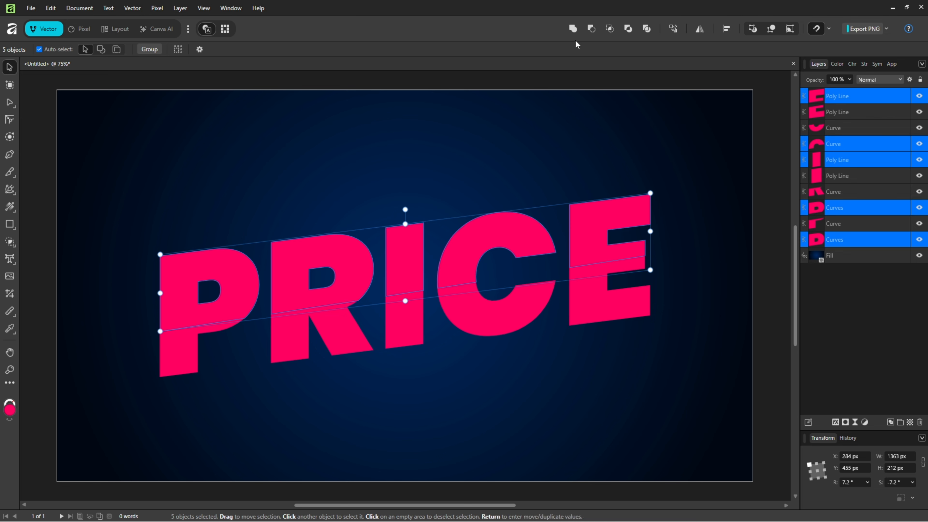
pyautogui.click(573, 29)
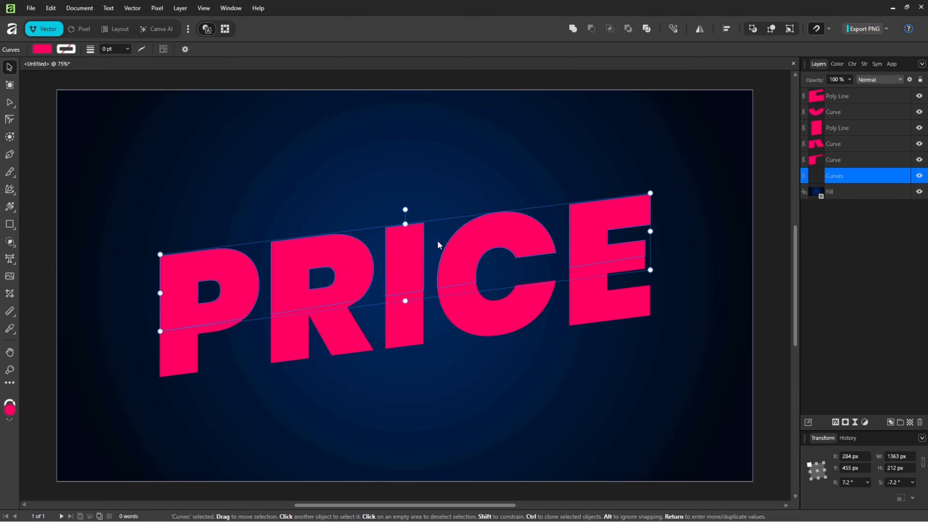
# - Select the lower pieces of all five letters, combine them into one shape with the Add operation, and deselect it
pyautogui.click(181, 356)
pyautogui.keyDown('shift'); pyautogui.click(303, 347); pyautogui.keyUp('shift')
pyautogui.keyDown('shift'); pyautogui.click(409, 331); pyautogui.keyUp('shift')
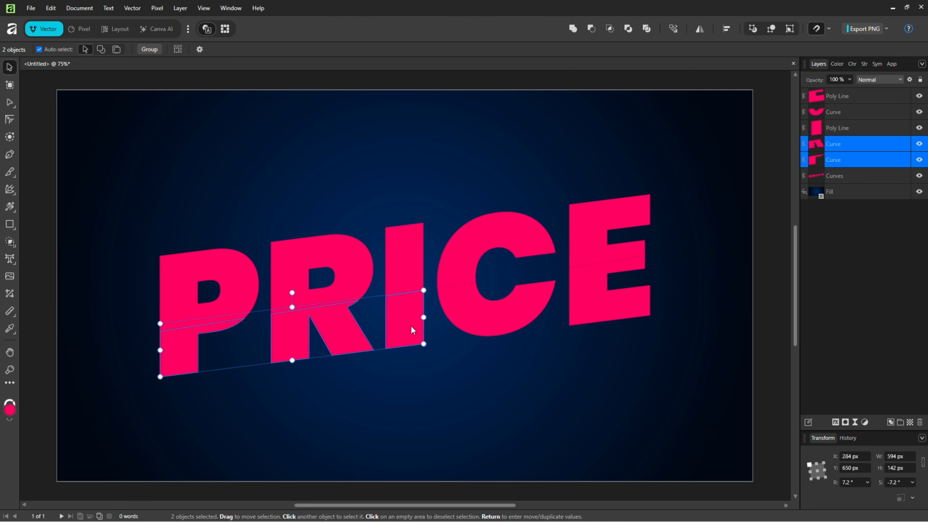
pyautogui.keyDown('shift'); pyautogui.click(484, 317); pyautogui.keyUp('shift')
pyautogui.keyDown('shift'); pyautogui.click(601, 308); pyautogui.keyUp('shift')
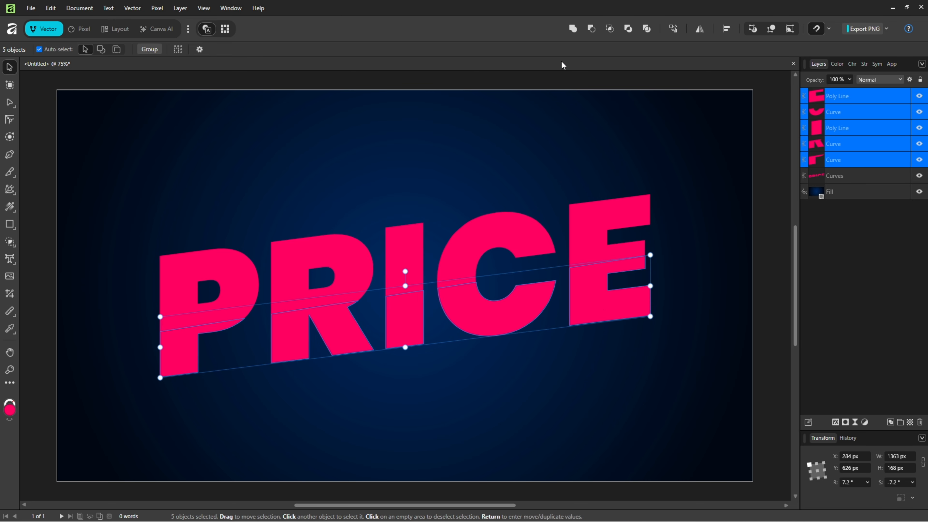
pyautogui.click(573, 30)
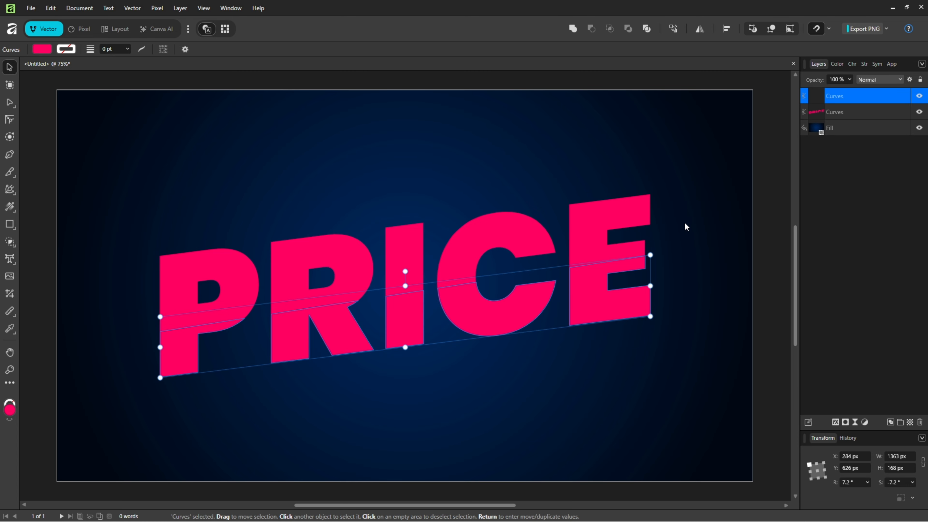
pyautogui.press('Escape')
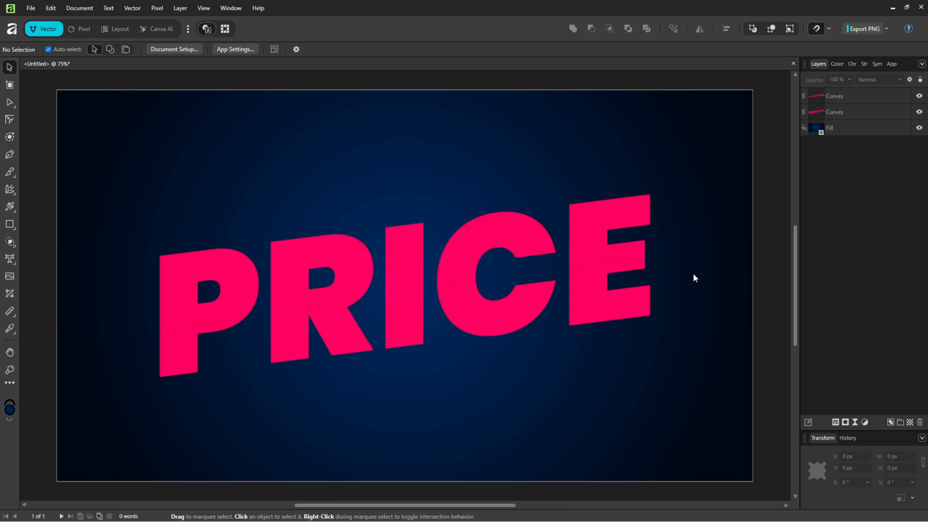
# - Shift the combined upper half of PRICE along the slanted cut, about 22 px right and 6 px up
pyautogui.click(473, 247)
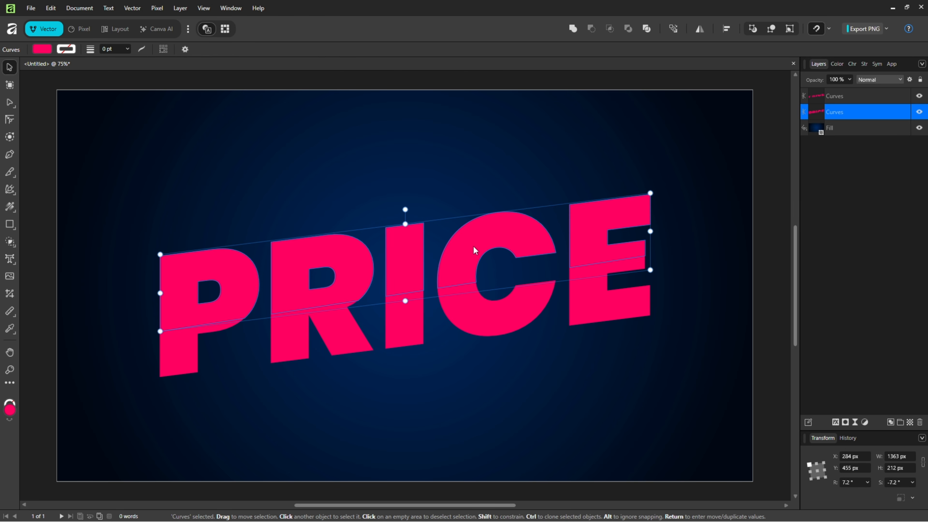
pyautogui.moveTo(486, 244); pyautogui.dragTo(494, 242)
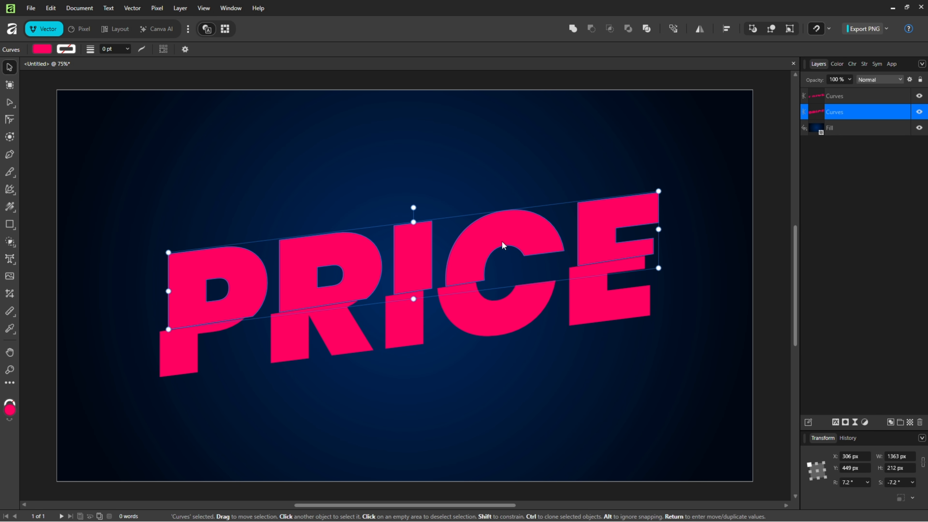
pyautogui.click(692, 249)
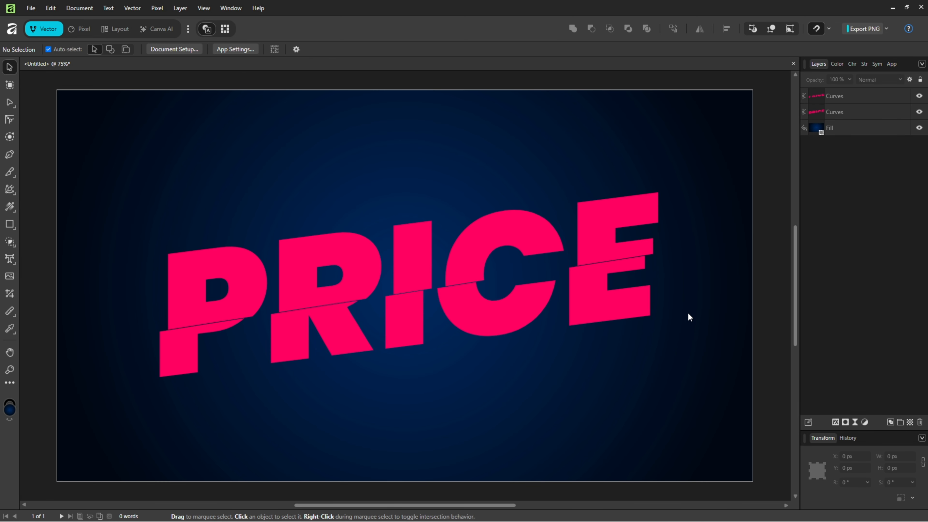
# - Inspect the gap along the cut and nudge the upper half slightly down to close it
pyautogui.scroll(4, 687, 311)
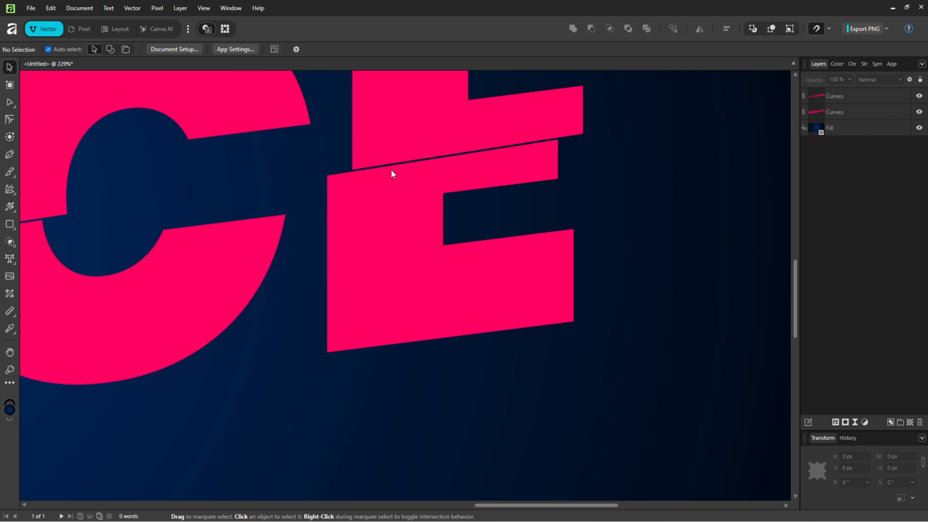
pyautogui.hotkey('ctrl', '0')
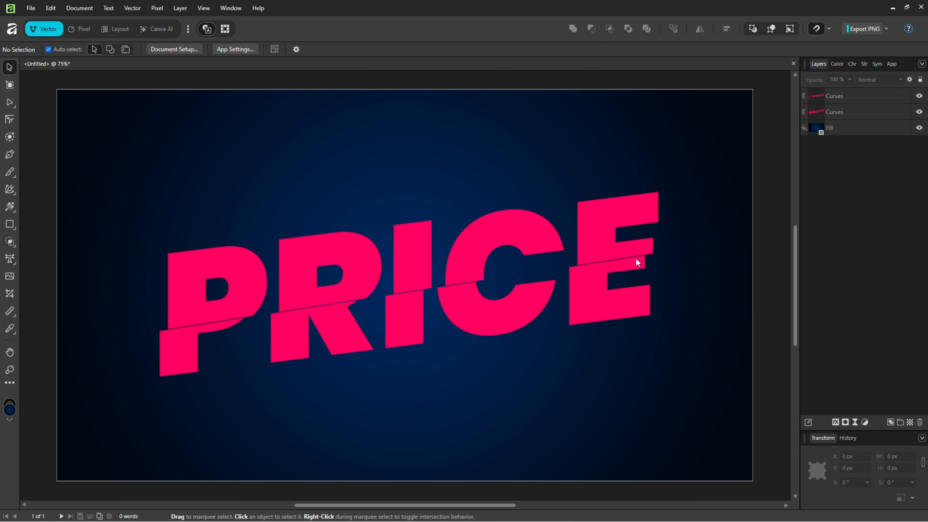
pyautogui.click(598, 243)
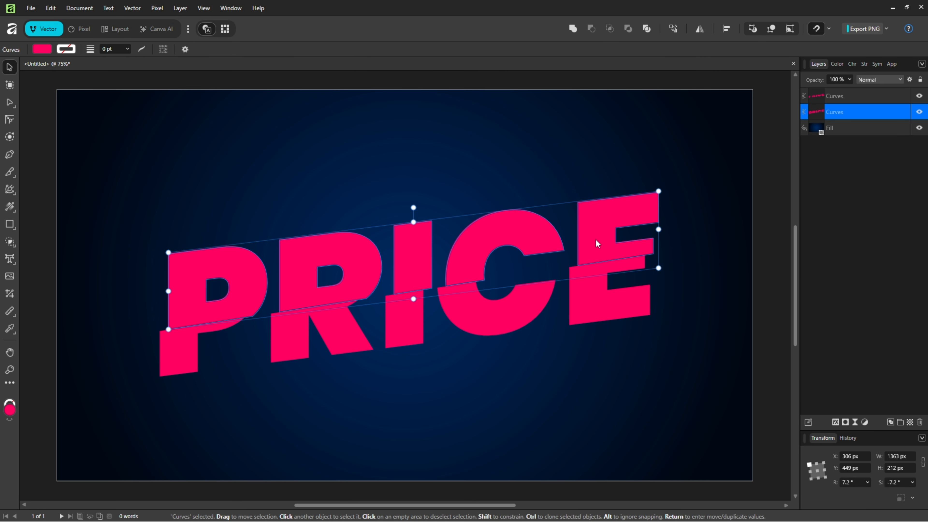
pyautogui.press('Down')
pyautogui.press('Down')
pyautogui.click(698, 271)
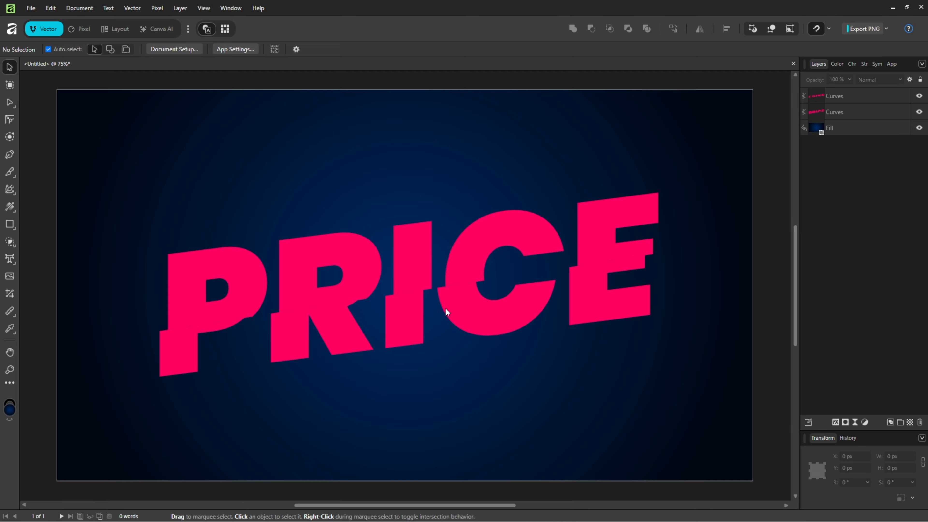
# - Apply a linear gradient to the lower letter half, running from the bottom of the I up to the cut
pyautogui.click(454, 311)
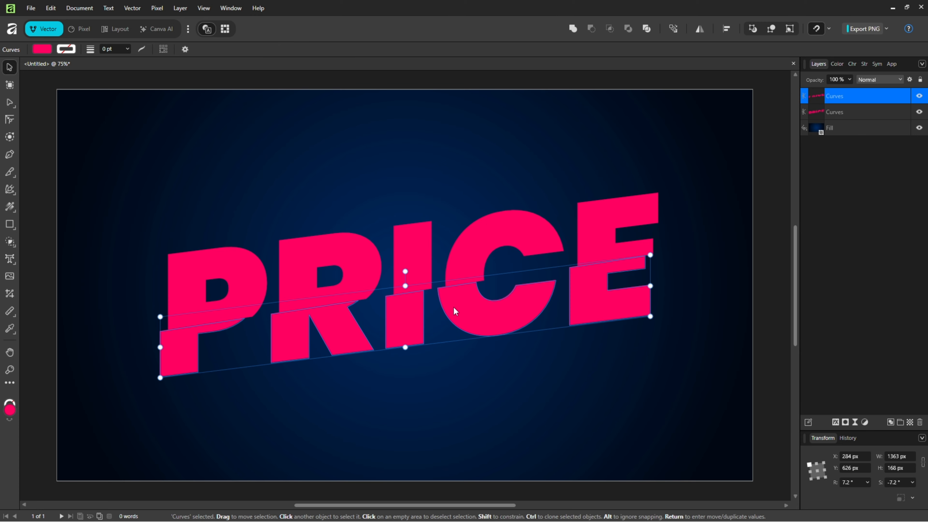
pyautogui.click(10, 207)
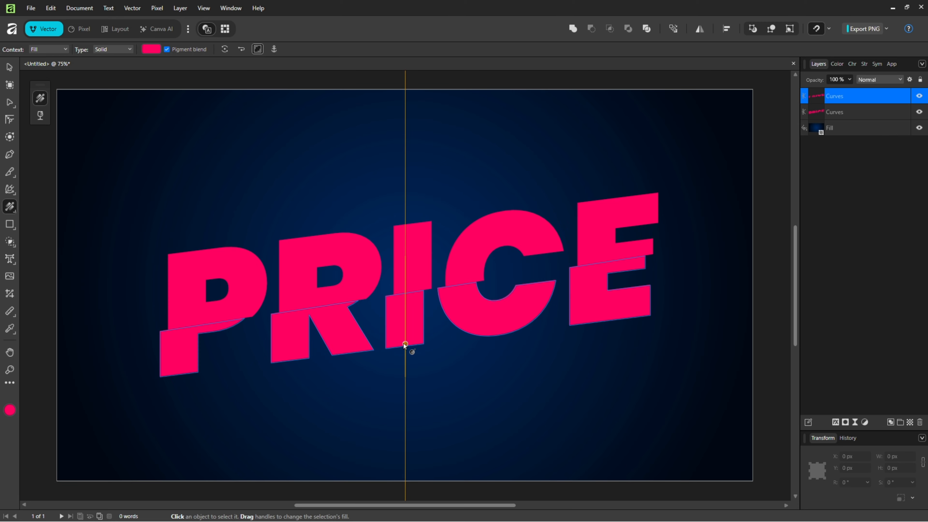
pyautogui.moveTo(405, 344); pyautogui.dragTo(399, 301)
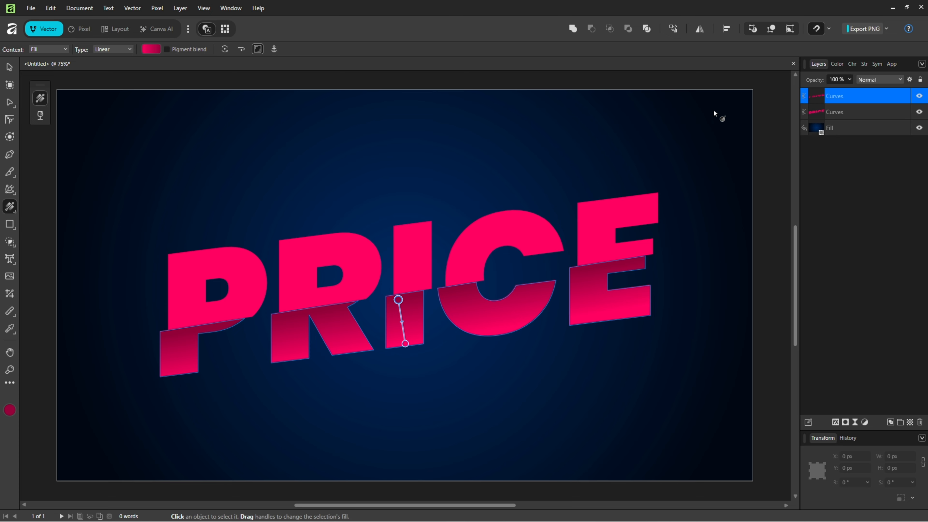
# - Darken the gradient stop at the cut to 5E0026, check the pink stop at the bottom, and deselect the lower half
pyautogui.click(836, 65)
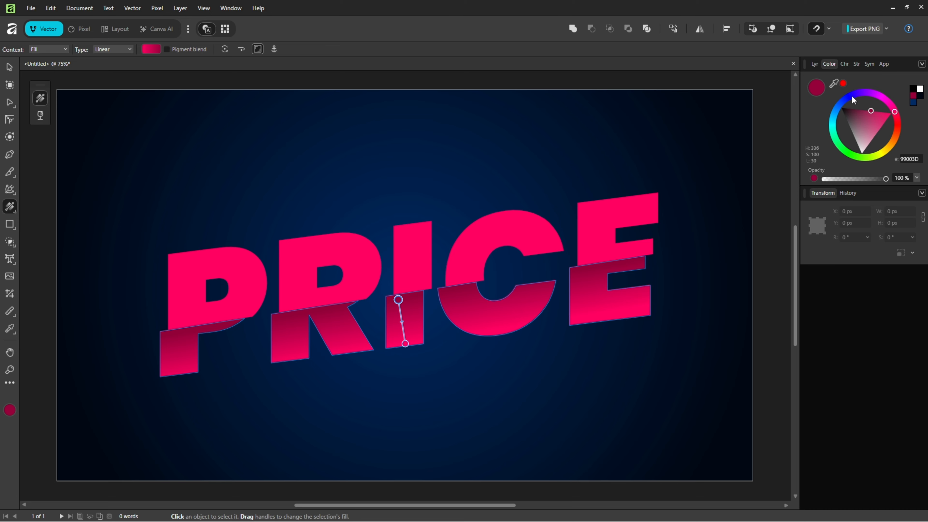
pyautogui.moveTo(866, 111); pyautogui.dragTo(858, 108)
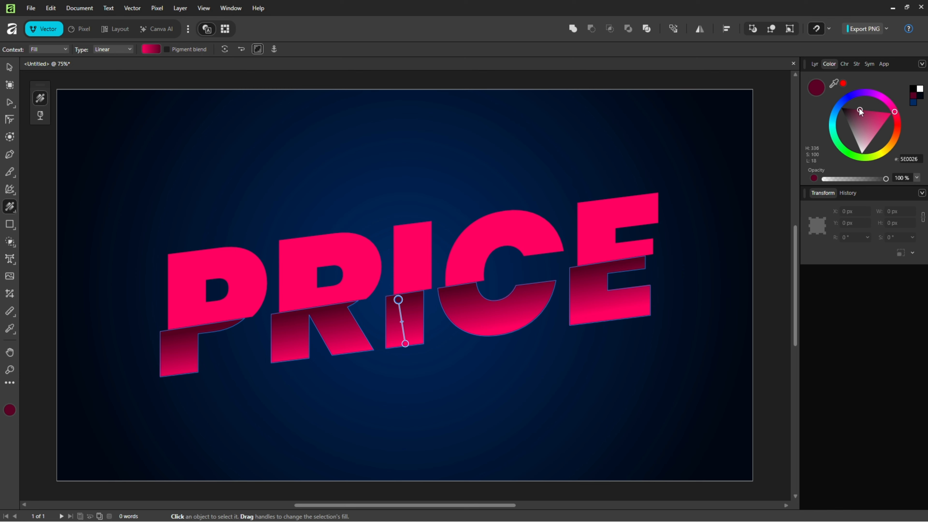
pyautogui.click(406, 345)
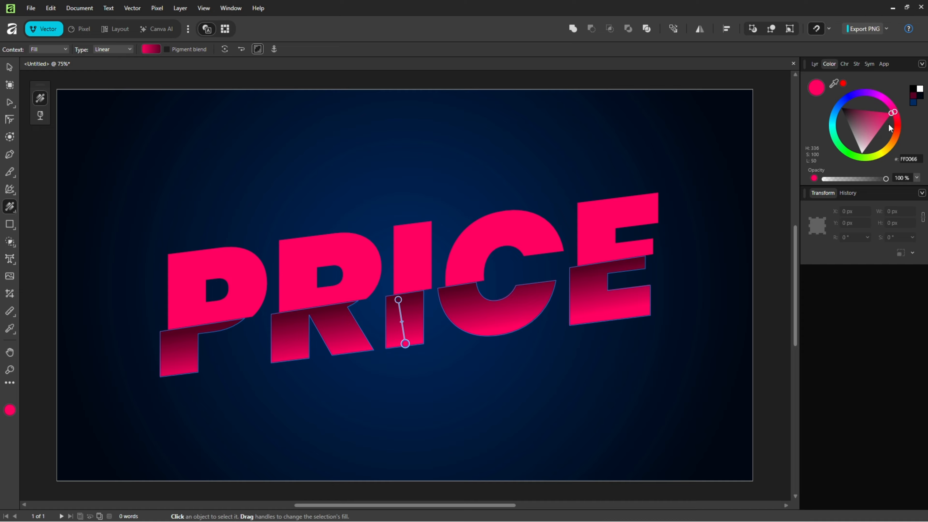
pyautogui.click(815, 64)
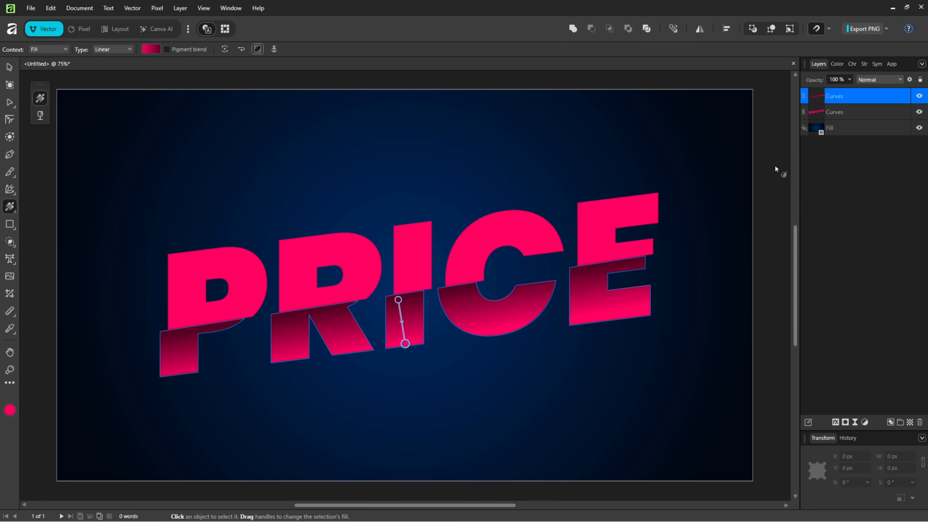
pyautogui.click(774, 339)
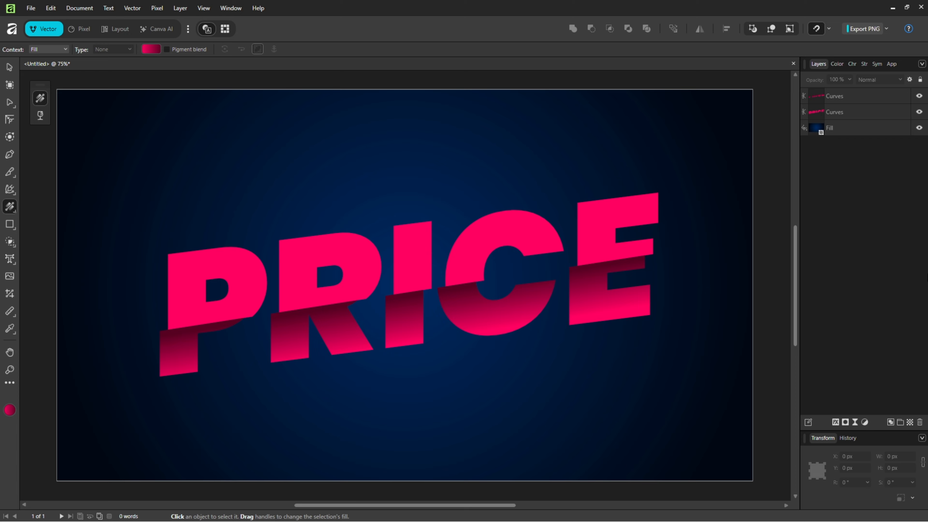